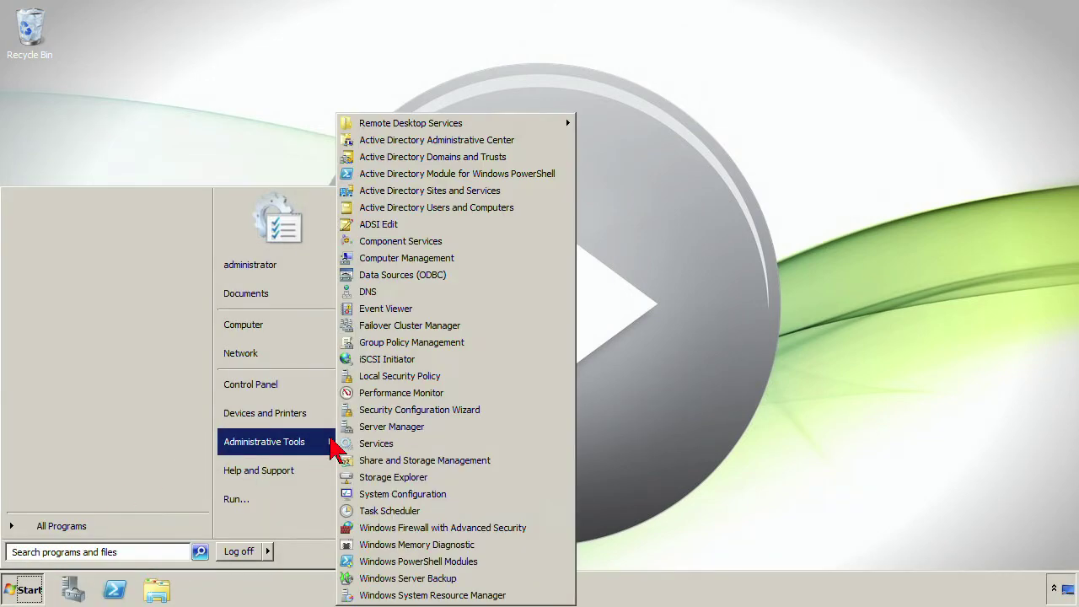
- Open Active Directory Sites and Services and check the Inter-Site Topology Generator server in the Tampa site's NTDS Site Settings properties
{"action": "left_click", "coordinate": [450, 194]}
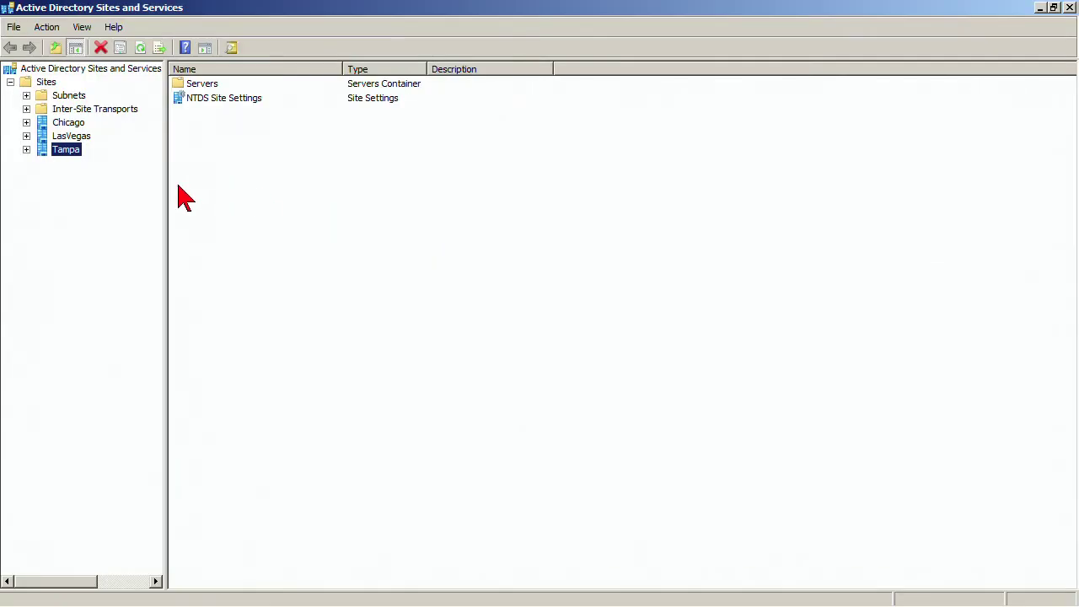
{"action": "left_click", "coordinate": [198, 102]}
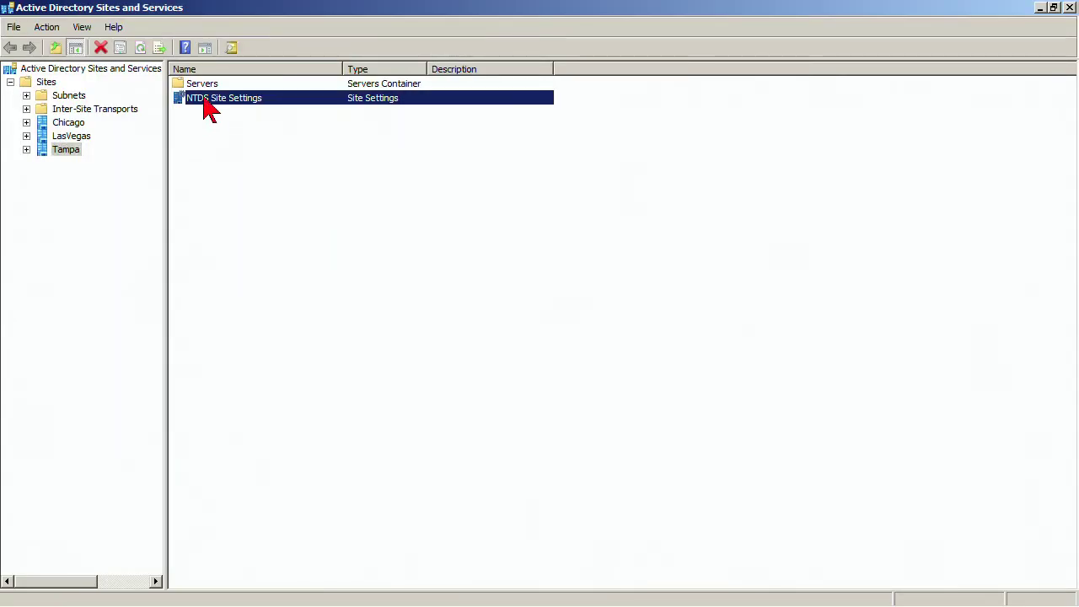
{"action": "right_click", "coordinate": [204, 100]}
{"action": "left_click", "coordinate": [256, 128]}
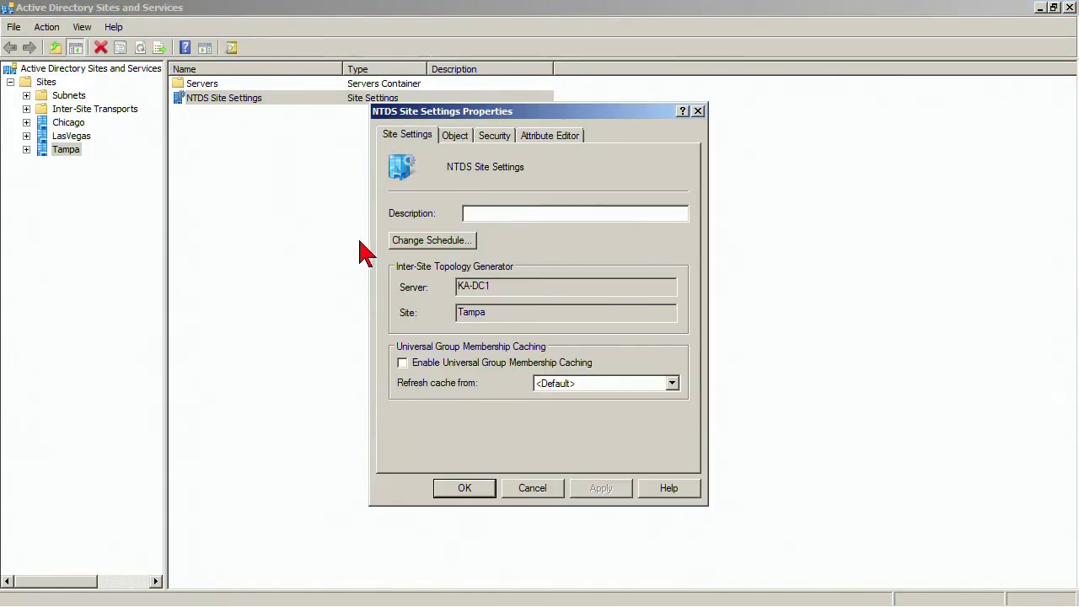
{"action": "double_click", "coordinate": [524, 286]}
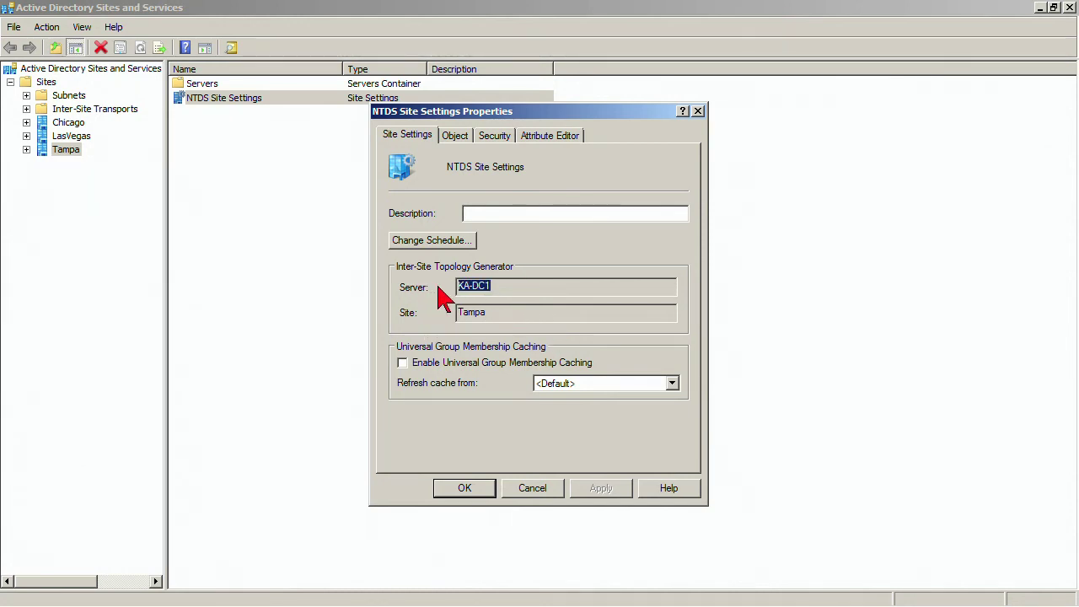
- View the weekly schedule of Tampa's NTDS Site Settings, and close the schedule and properties without changes
{"action": "left_click", "coordinate": [461, 242]}
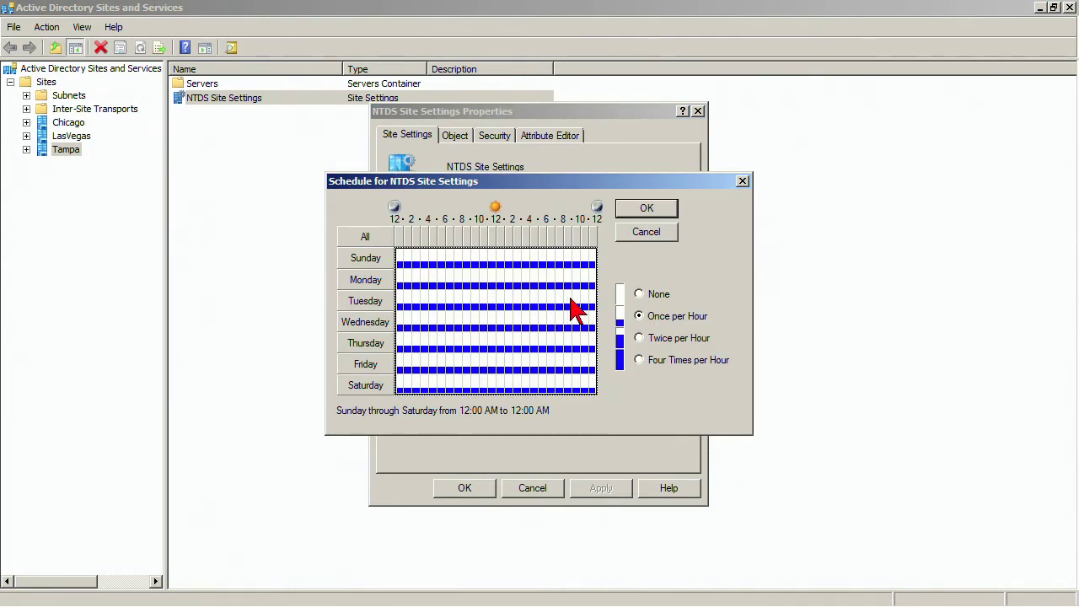
{"action": "left_click", "coordinate": [745, 182]}
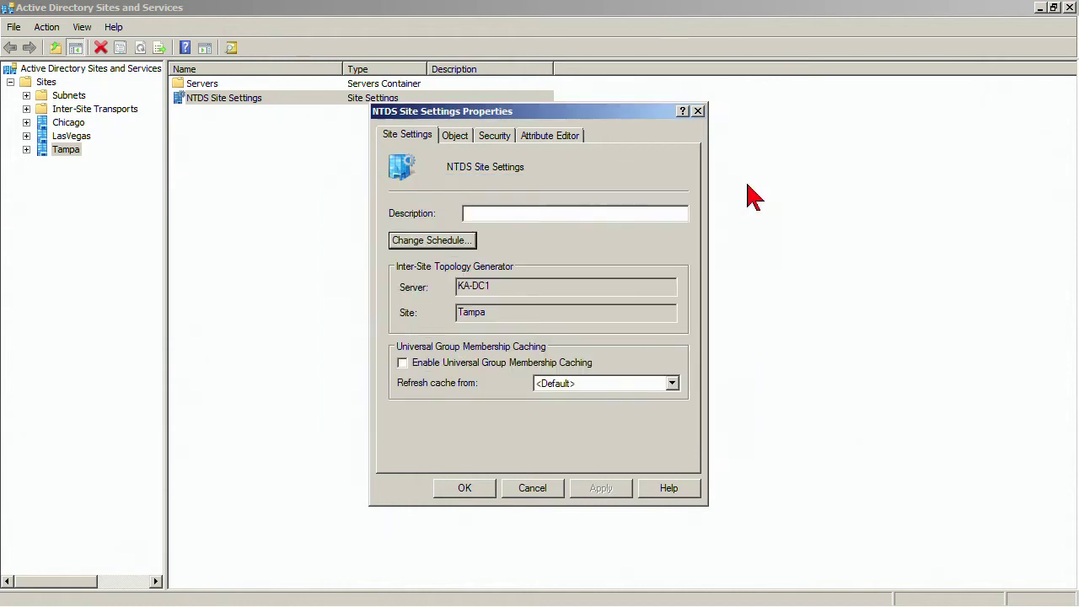
{"action": "left_click", "coordinate": [698, 111]}
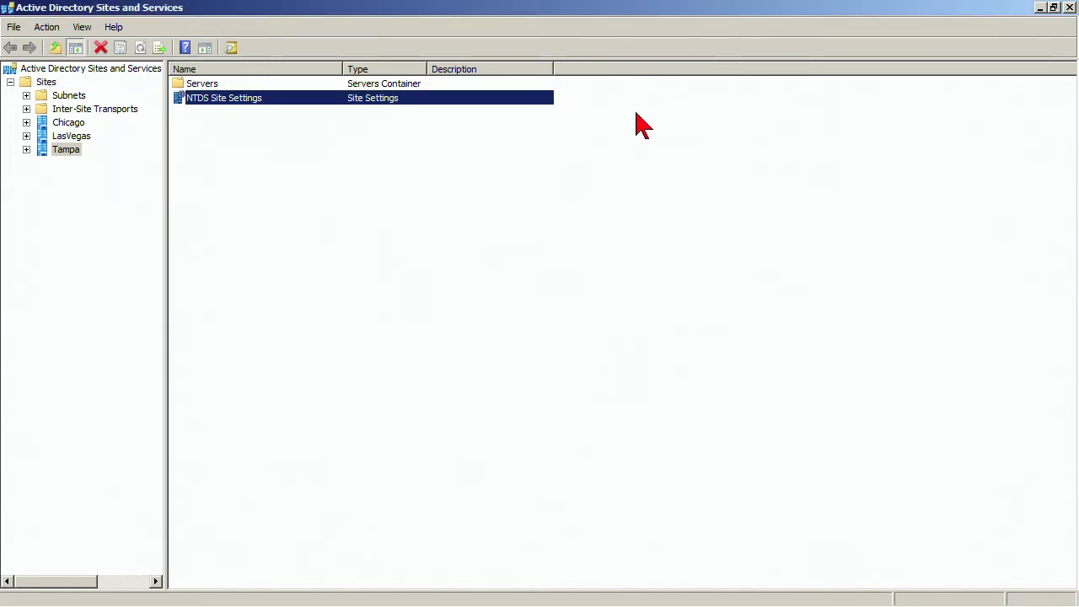
- Review the general properties of the IP inter-site transport and close them without changes
{"action": "left_click", "coordinate": [26, 109]}
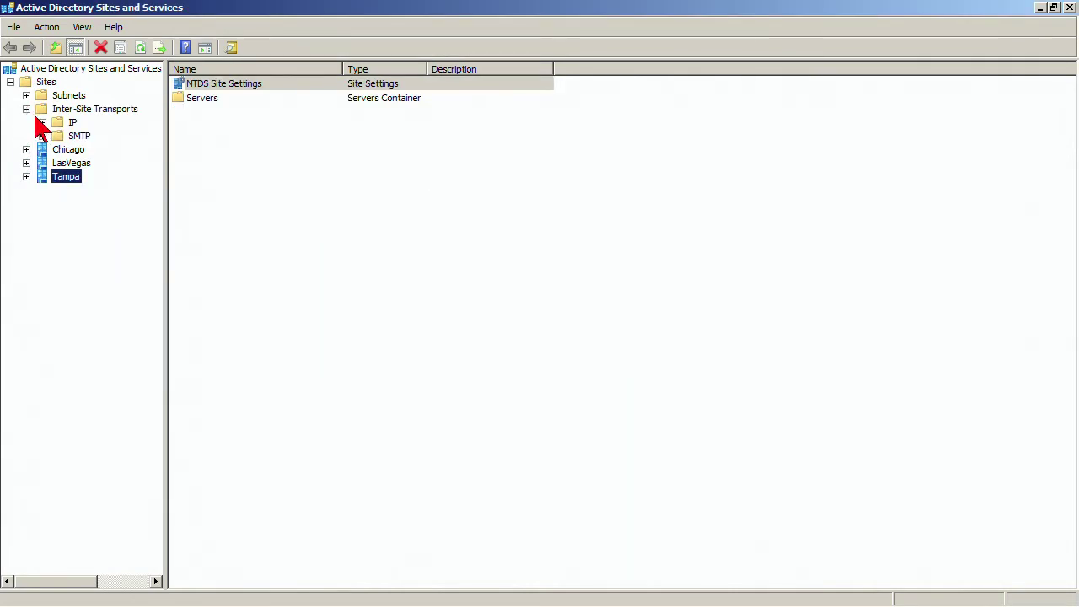
{"action": "left_click", "coordinate": [72, 124]}
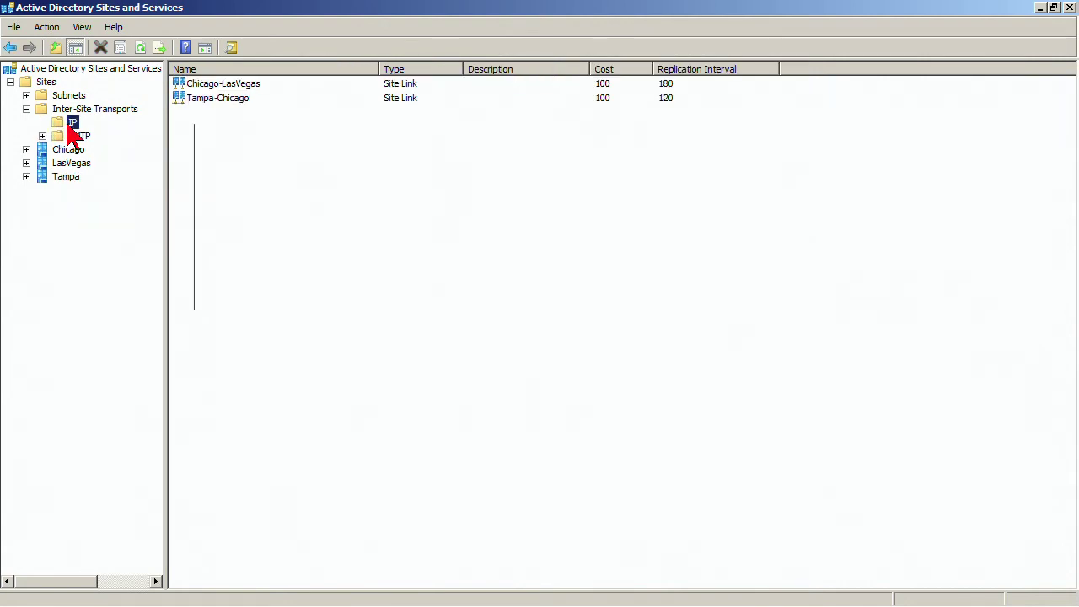
{"action": "right_click", "coordinate": [69, 126]}
{"action": "left_click", "coordinate": [103, 280]}
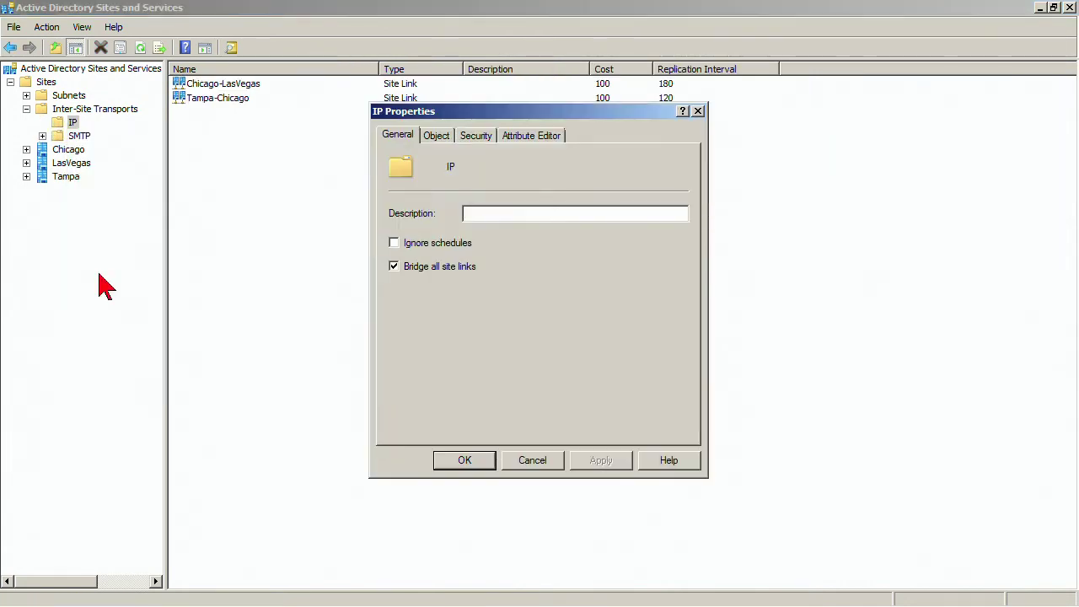
{"action": "left_click", "coordinate": [552, 460]}
- Make server KA-DC2 in the Chicago site a preferred bridgehead server for the IP transport
{"action": "left_click", "coordinate": [26, 176]}
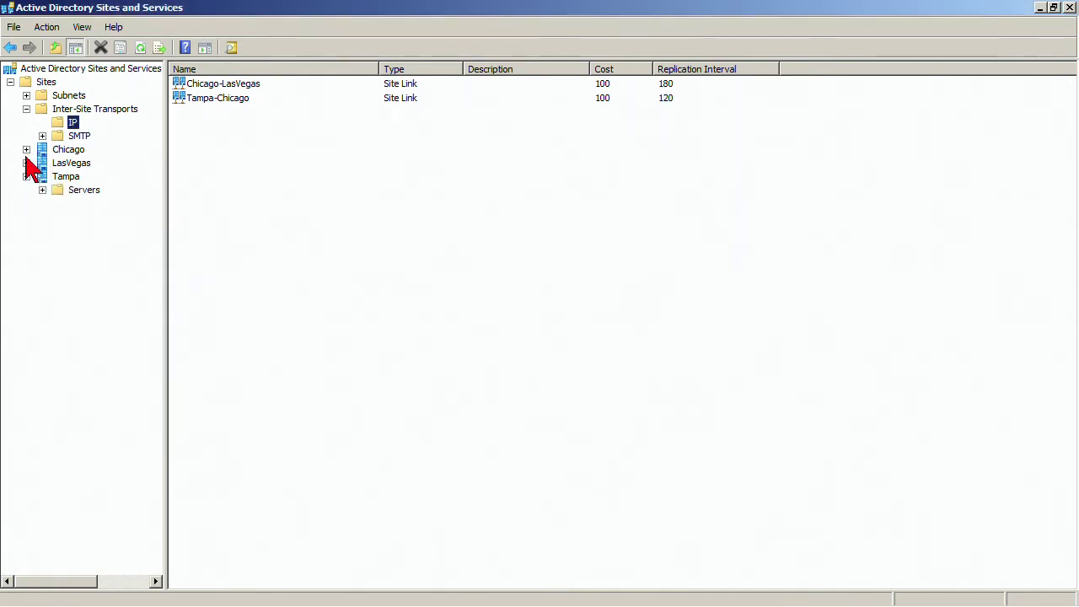
{"action": "left_click", "coordinate": [27, 149]}
{"action": "left_click", "coordinate": [42, 163]}
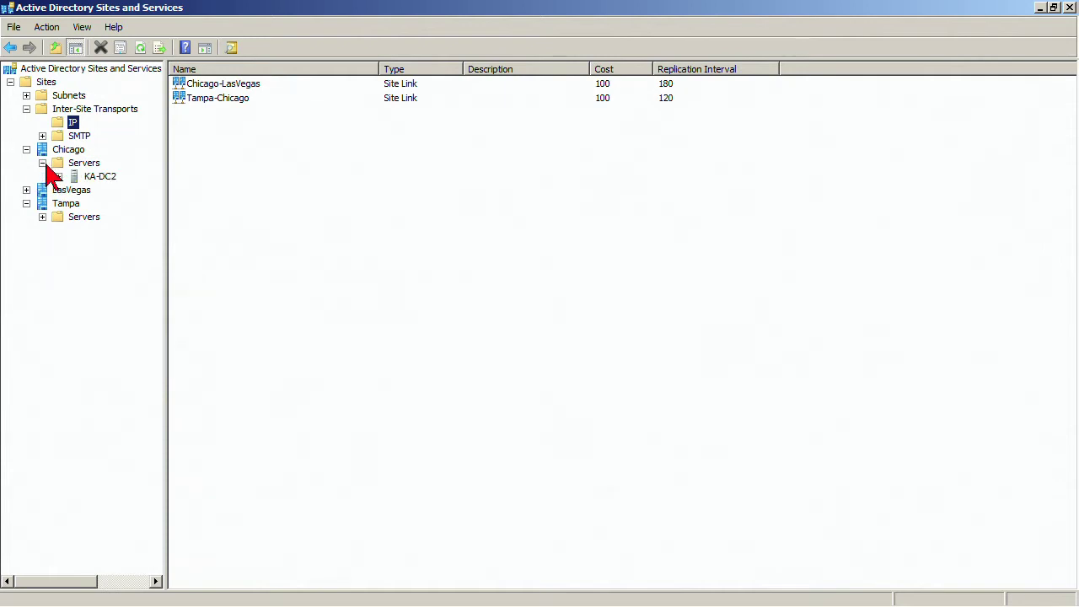
{"action": "left_click", "coordinate": [98, 176]}
{"action": "right_click", "coordinate": [99, 178]}
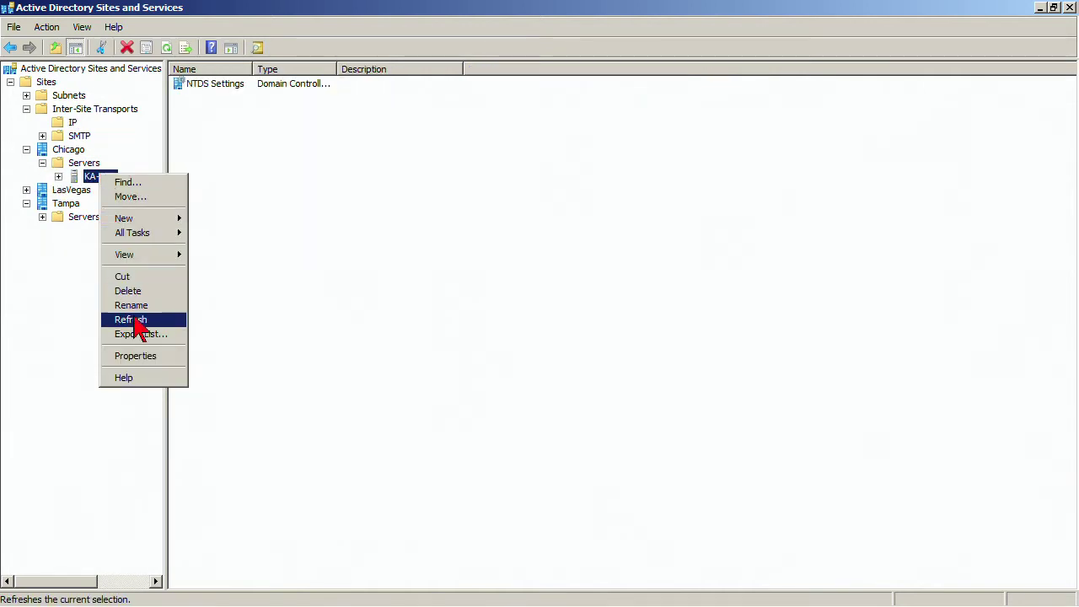
{"action": "left_click", "coordinate": [138, 357]}
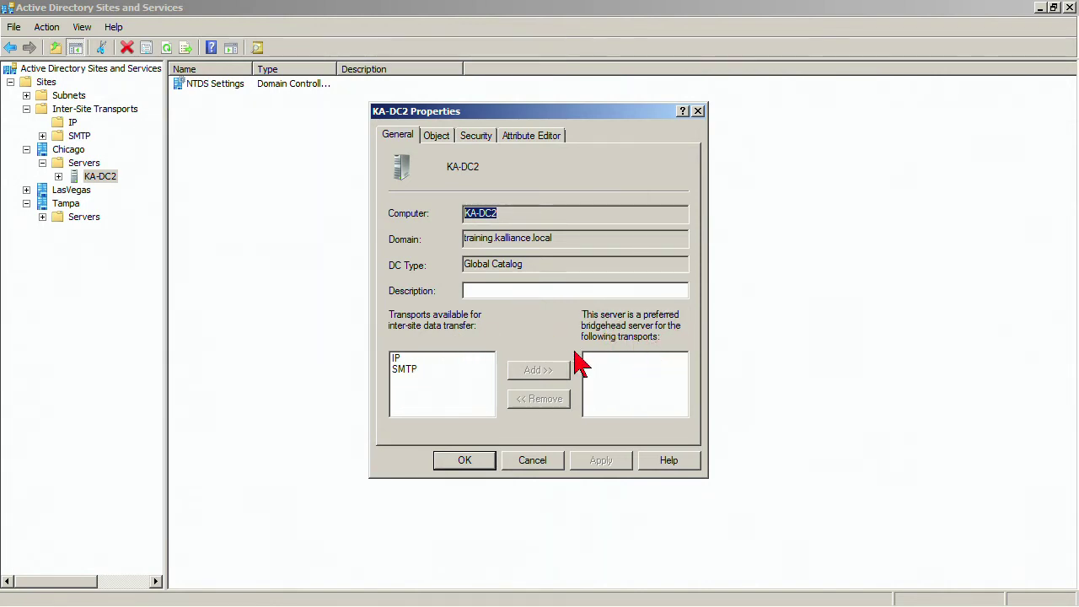
{"action": "left_click", "coordinate": [400, 360]}
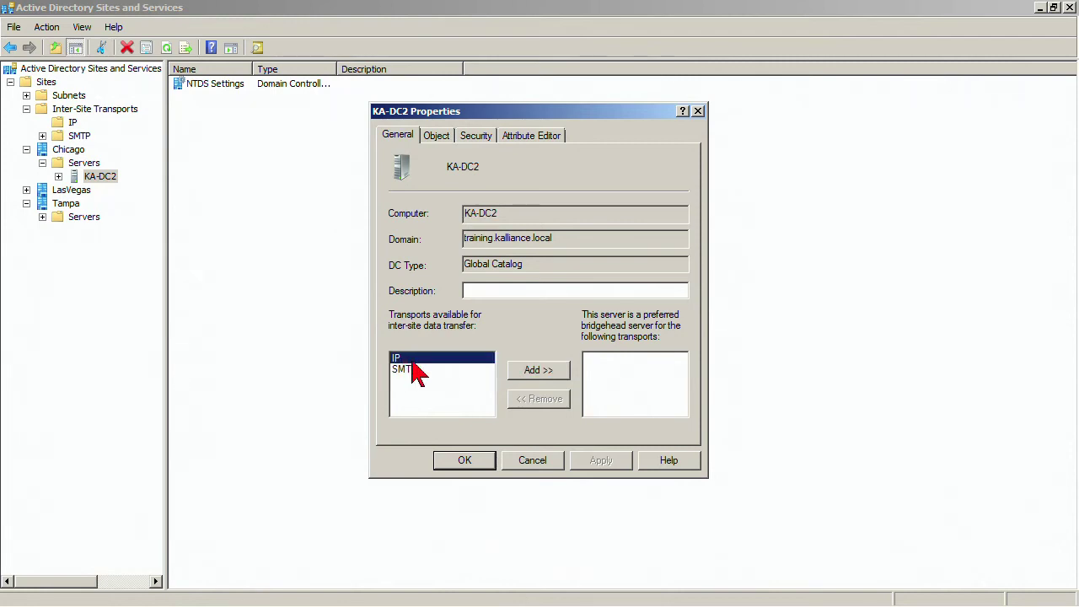
{"action": "left_click", "coordinate": [544, 375]}
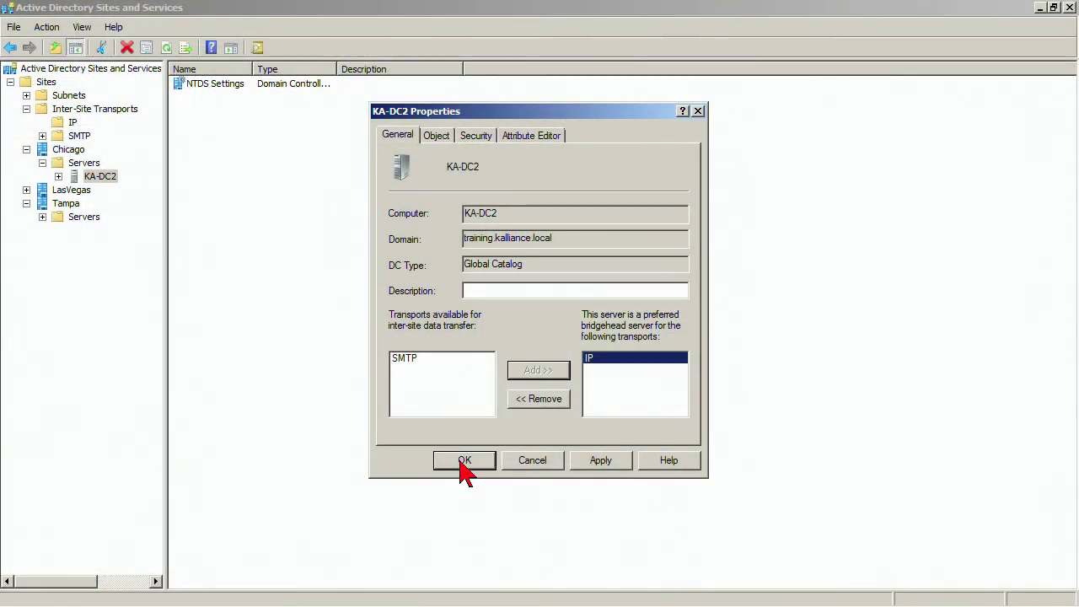
{"action": "left_click", "coordinate": [465, 460]}
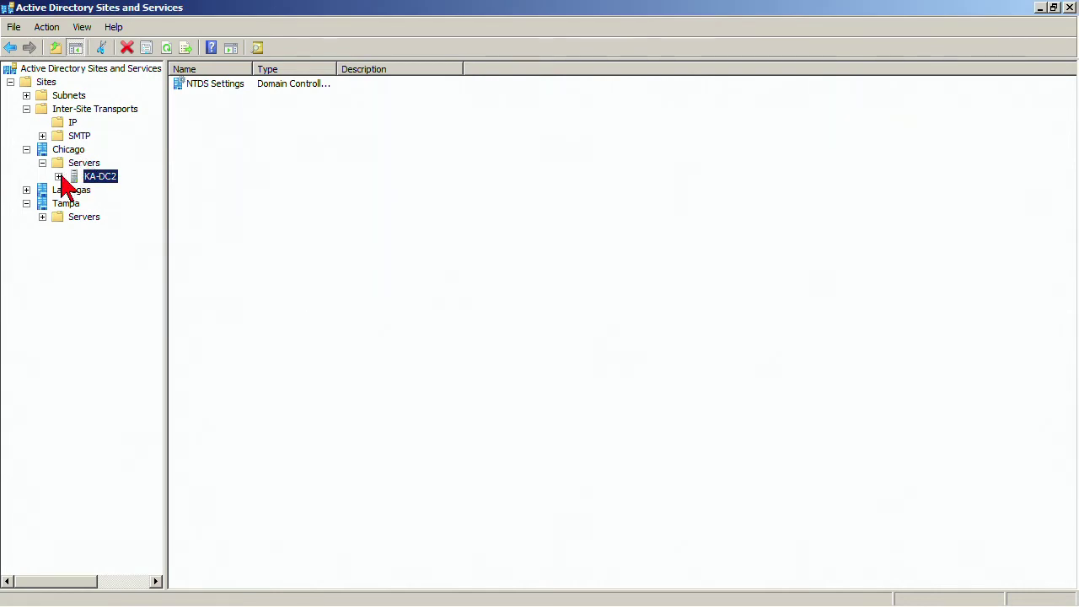
- Switch Bridge all site links off and back on in the IP transport's properties and confirm the dialog
{"action": "left_click", "coordinate": [60, 125]}
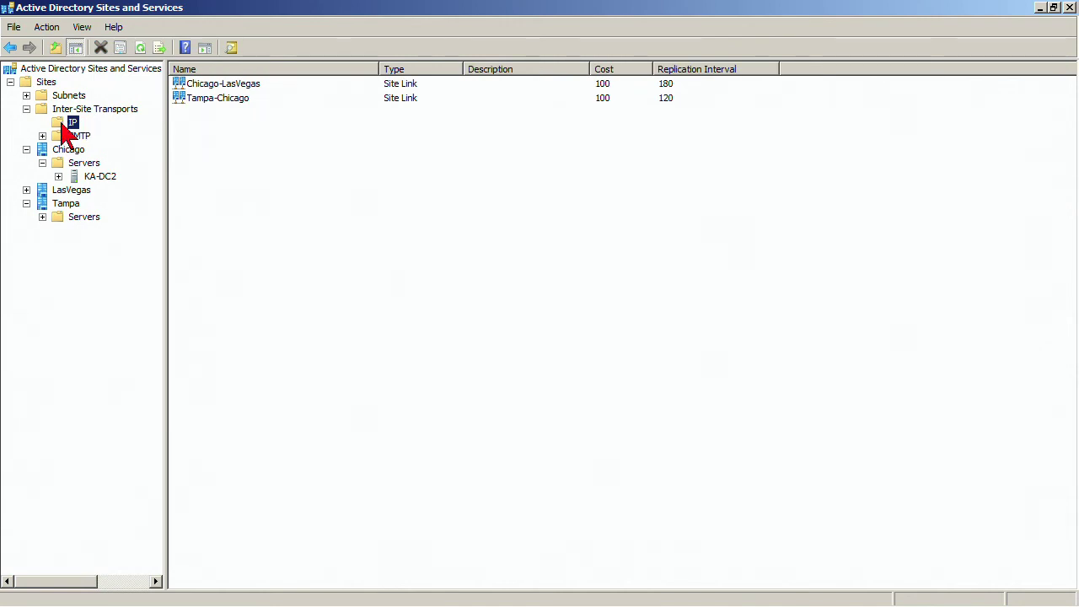
{"action": "right_click", "coordinate": [62, 126]}
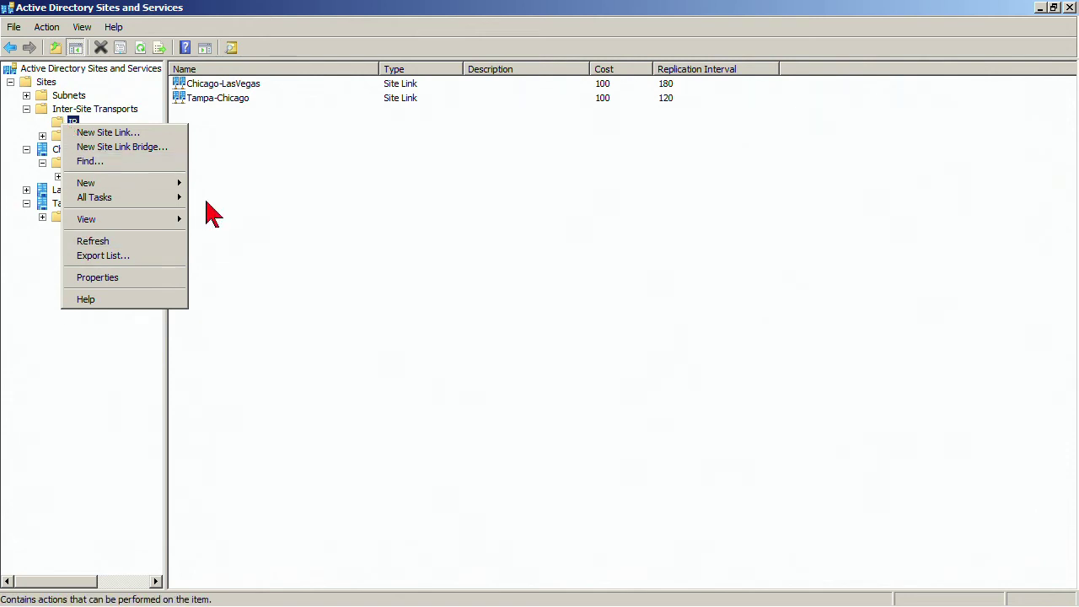
{"action": "left_click", "coordinate": [139, 278]}
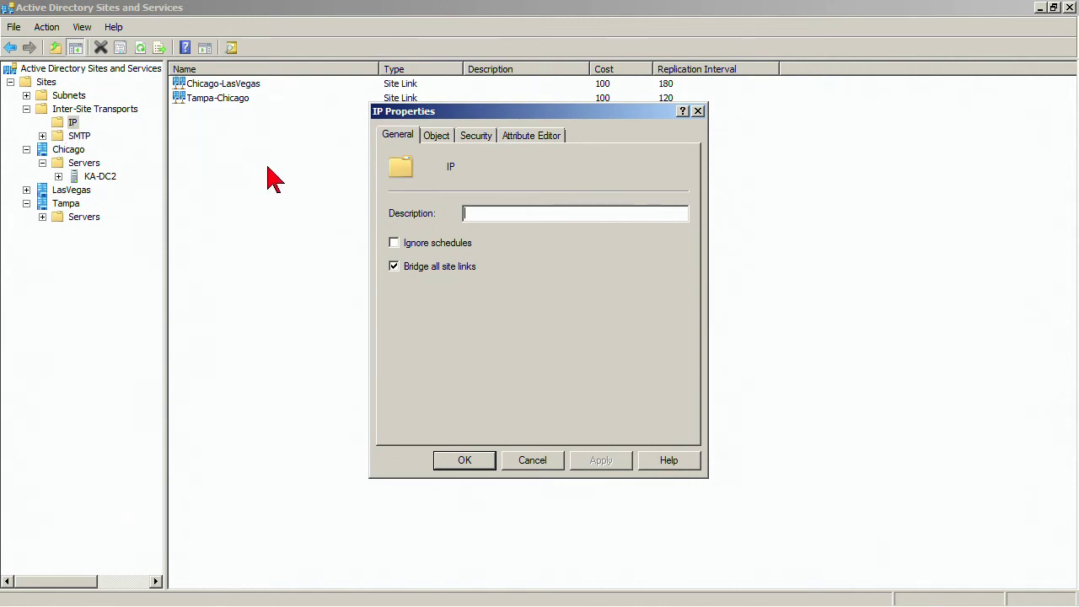
{"action": "left_click", "coordinate": [393, 267]}
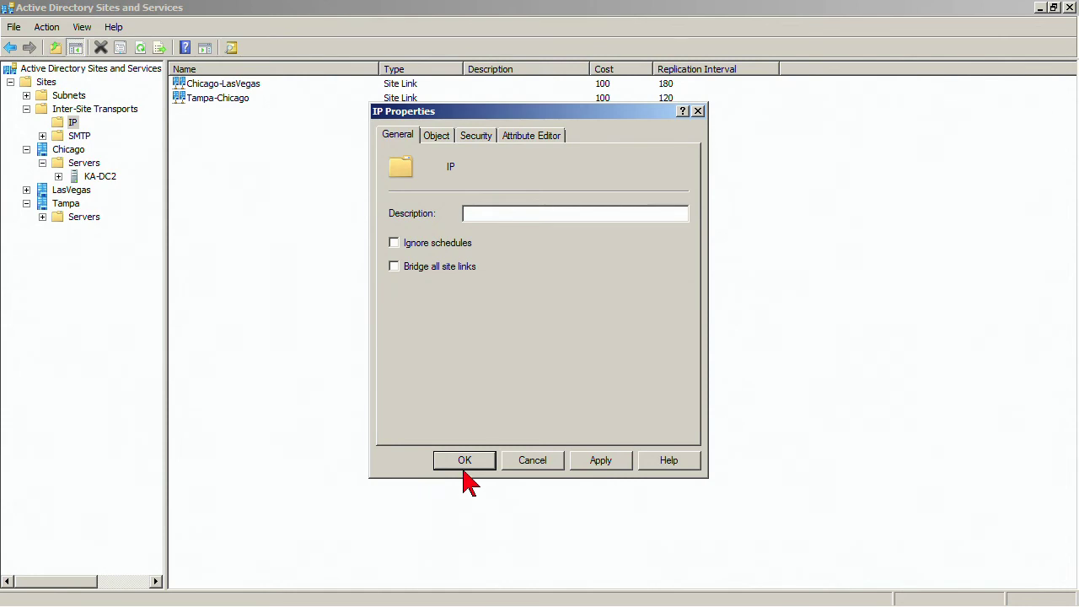
{"action": "left_click", "coordinate": [396, 266]}
{"action": "left_click", "coordinate": [459, 461]}
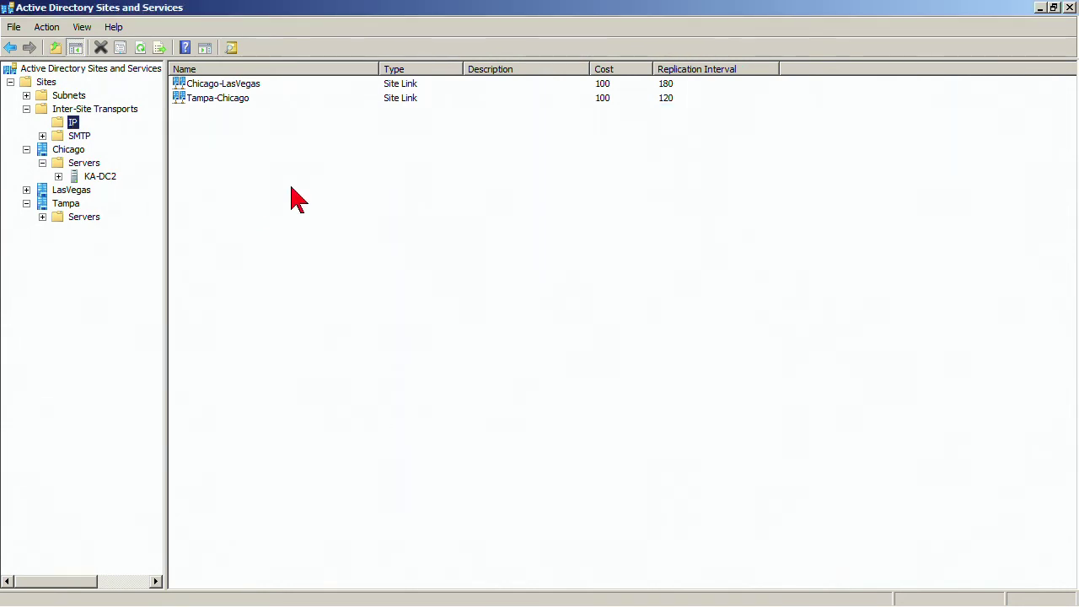
- Draft an IP site link bridge named Bridge-Test with the Chicago-LasVegas and Tampa-Chicago links, and cancel its creation
{"action": "left_click", "coordinate": [216, 100]}
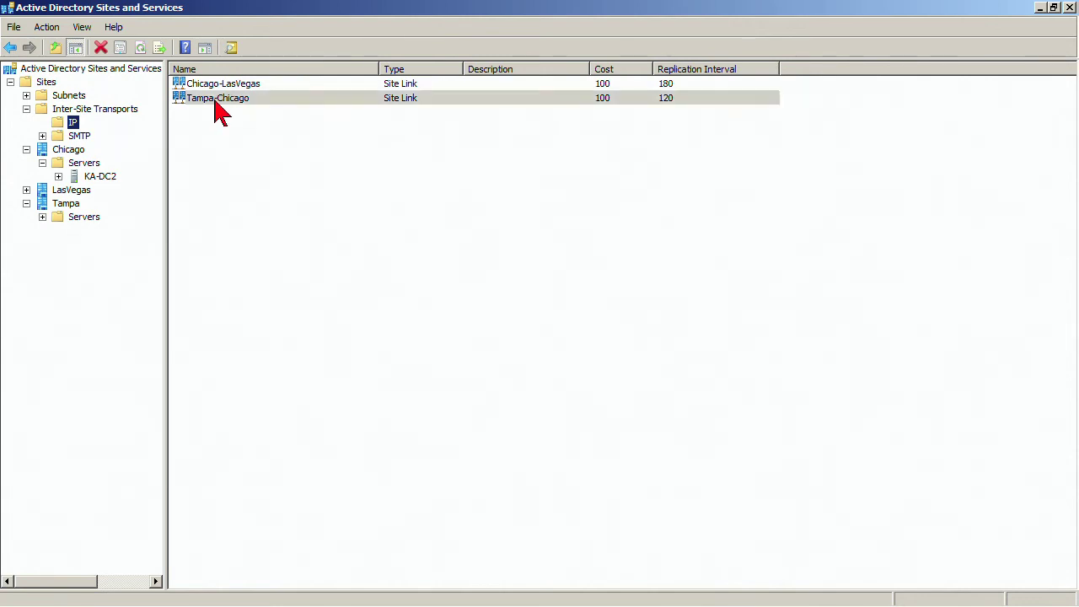
{"action": "right_click", "coordinate": [215, 100]}
{"action": "right_click", "coordinate": [191, 133]}
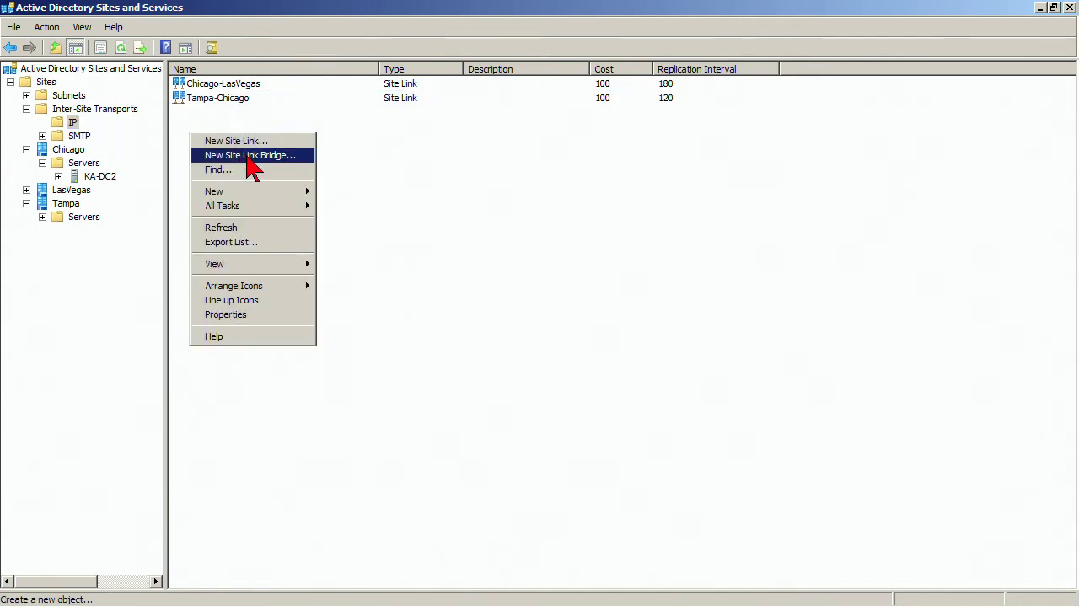
{"action": "left_click", "coordinate": [253, 156]}
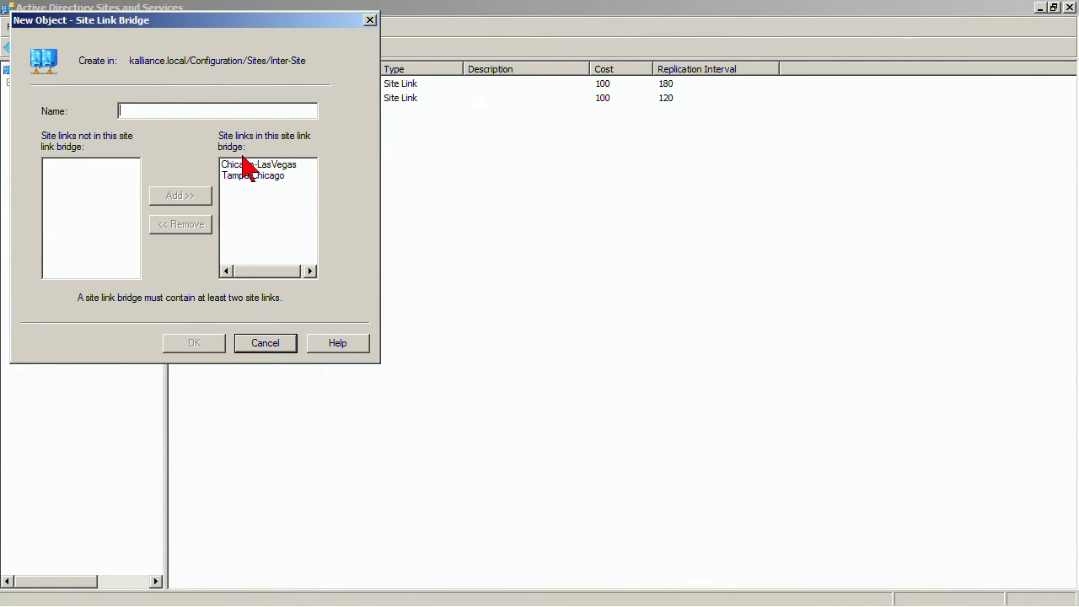
{"action": "type", "text": "Bridge-Test"}
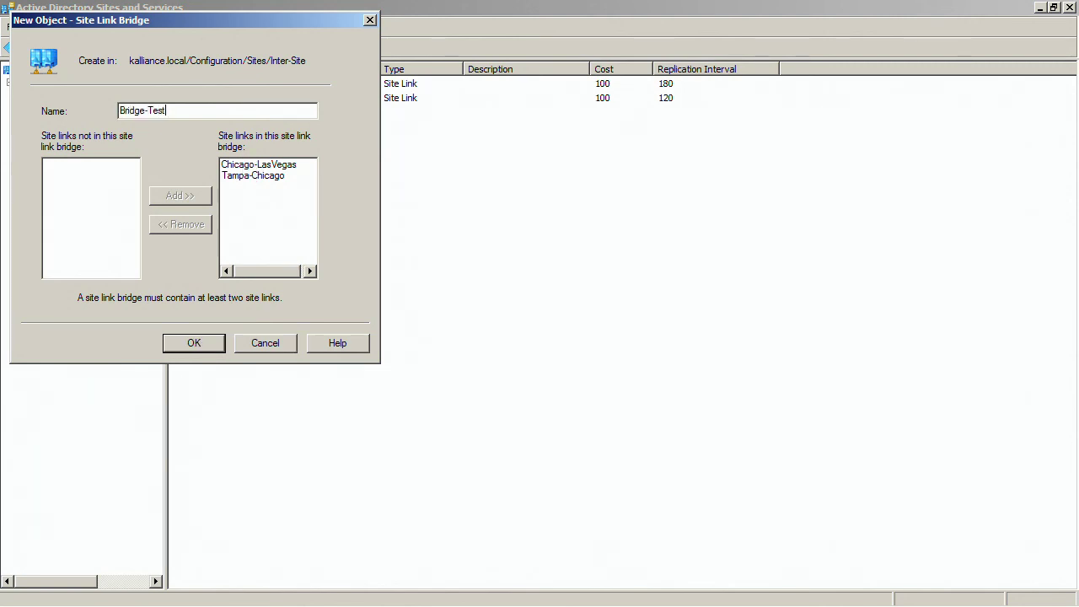
{"action": "left_click", "coordinate": [270, 166]}
{"action": "left_click", "coordinate": [268, 177], "text": "shift"}
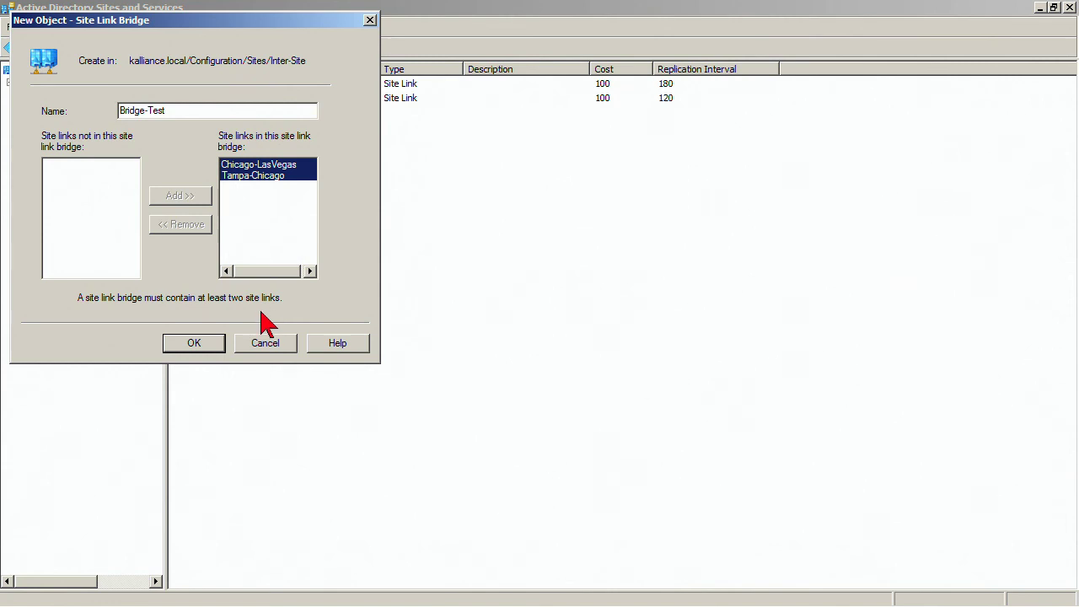
{"action": "left_click", "coordinate": [260, 341]}
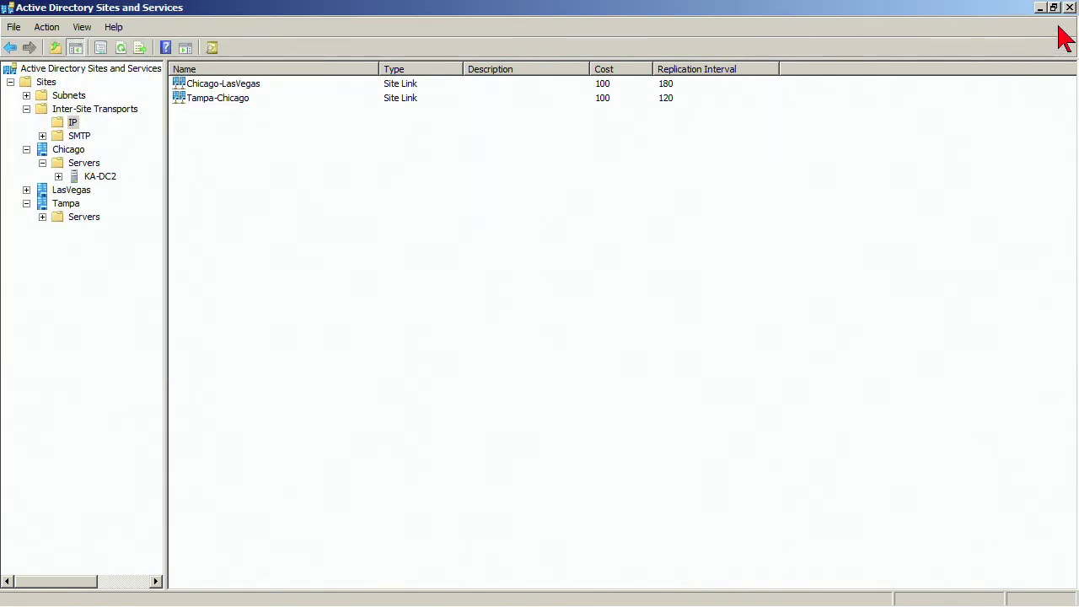